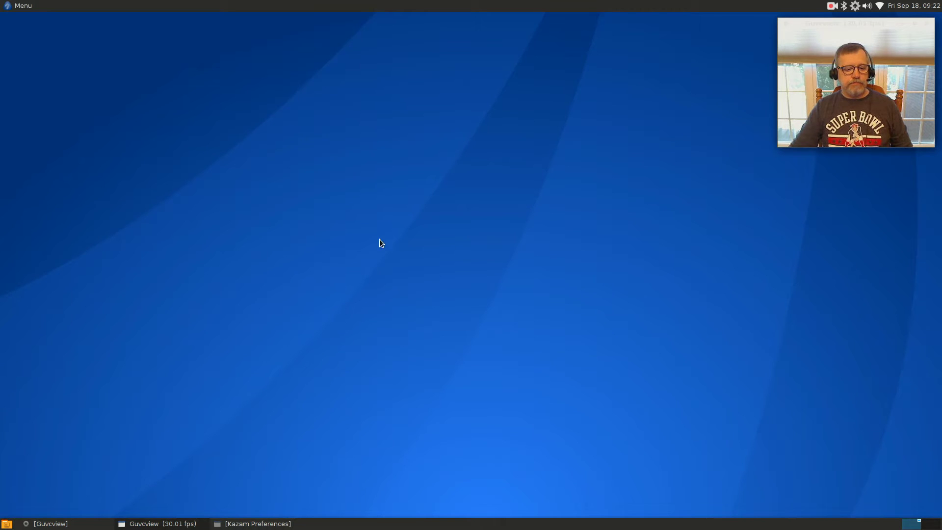
- Launch a new MATE Terminal from the Favorites menu and nudge its window upward
left_click(27, 6)
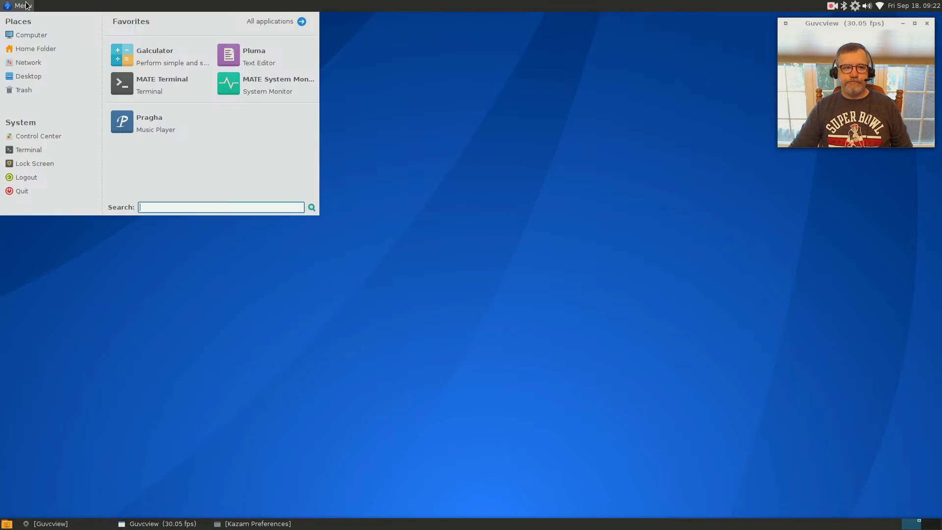
left_click(142, 91)
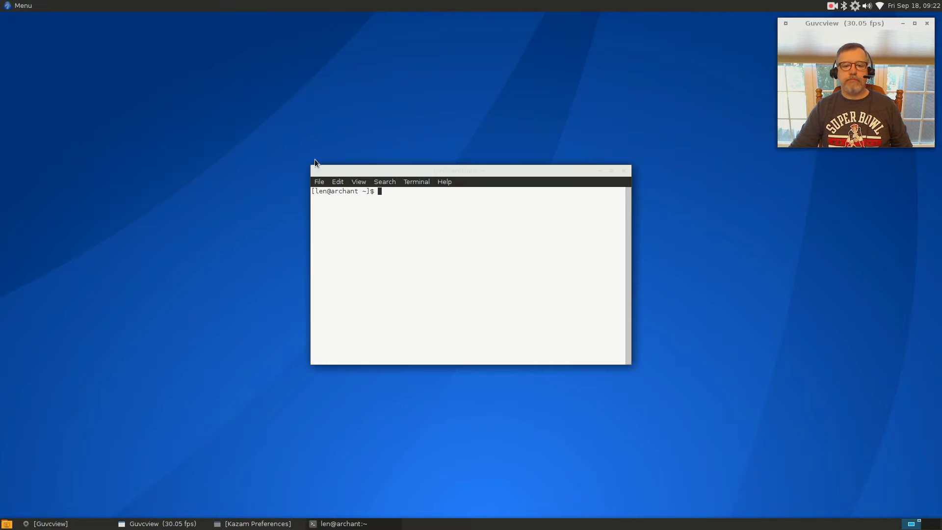
left_click_drag(482, 172, 480, 146)
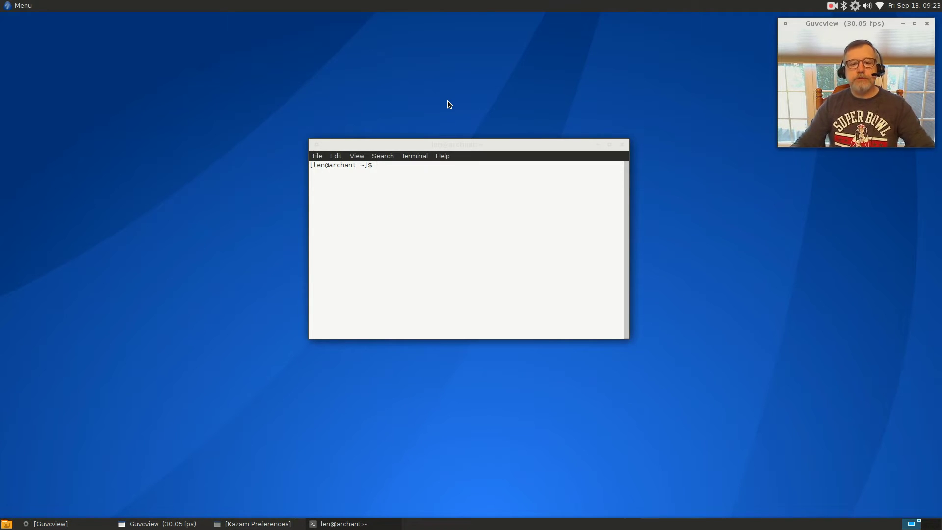
type("sudo ")
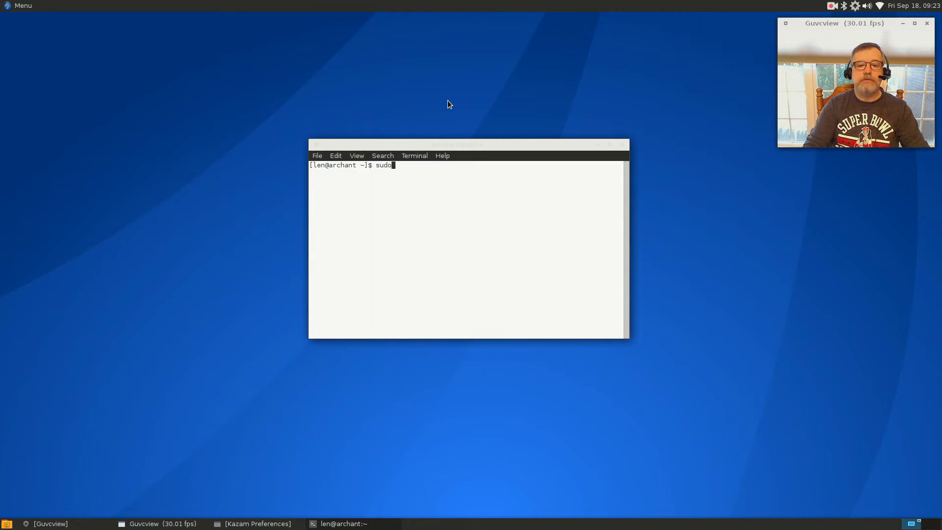
type("-")
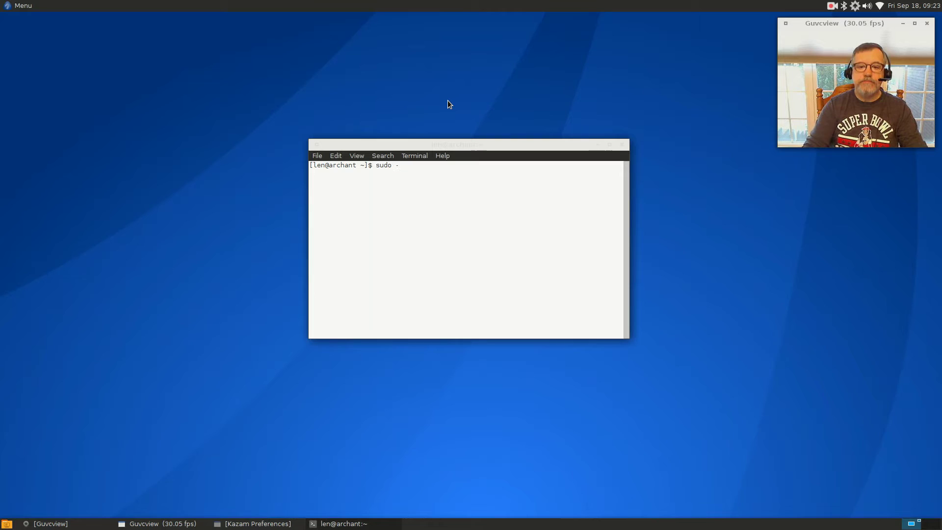
type("s")
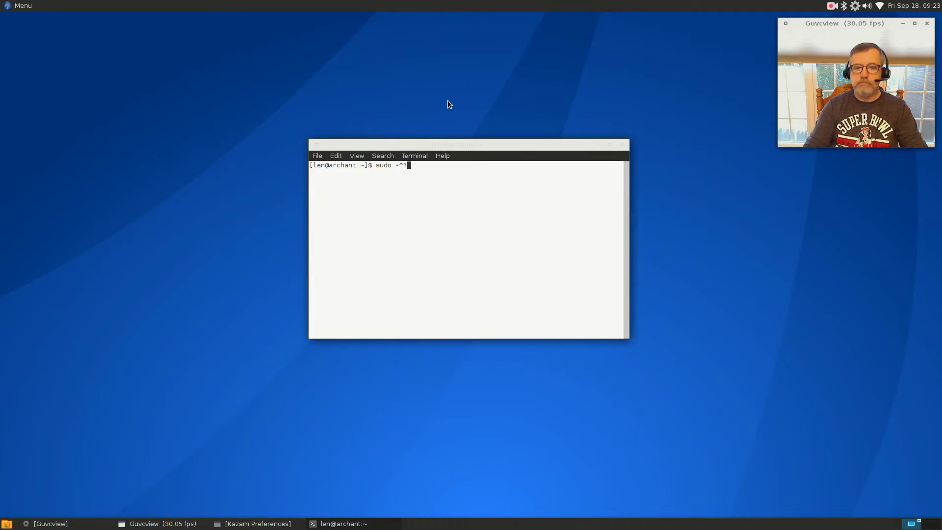
- Install nvidia and nvidia-utils 352.41 with sudo pacman -S nvidia, giving the password and confirming
key("BackSpace")
key("BackSpace")
type("pa")
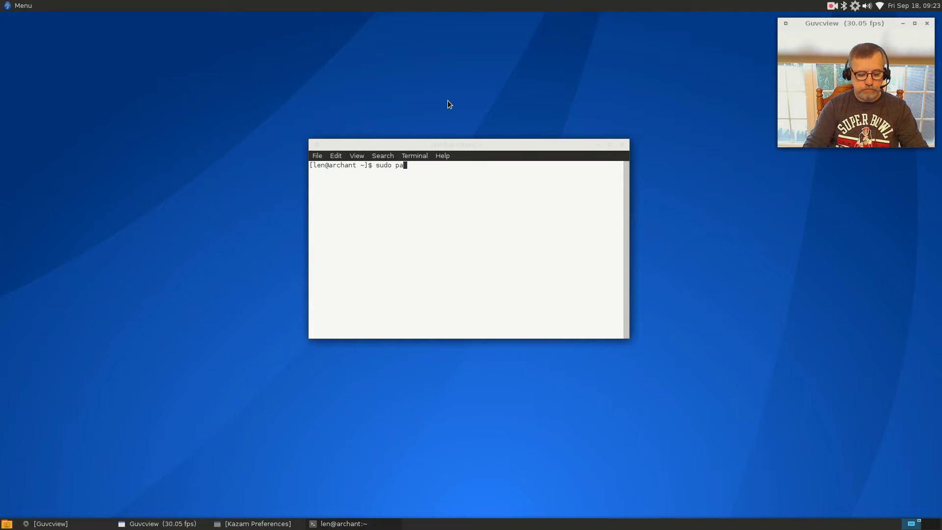
type("cman ")
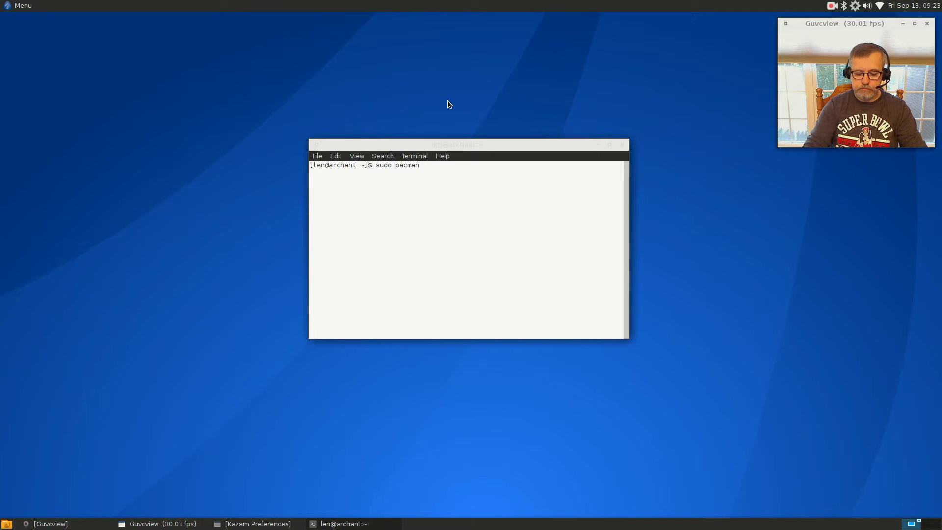
type("-S")
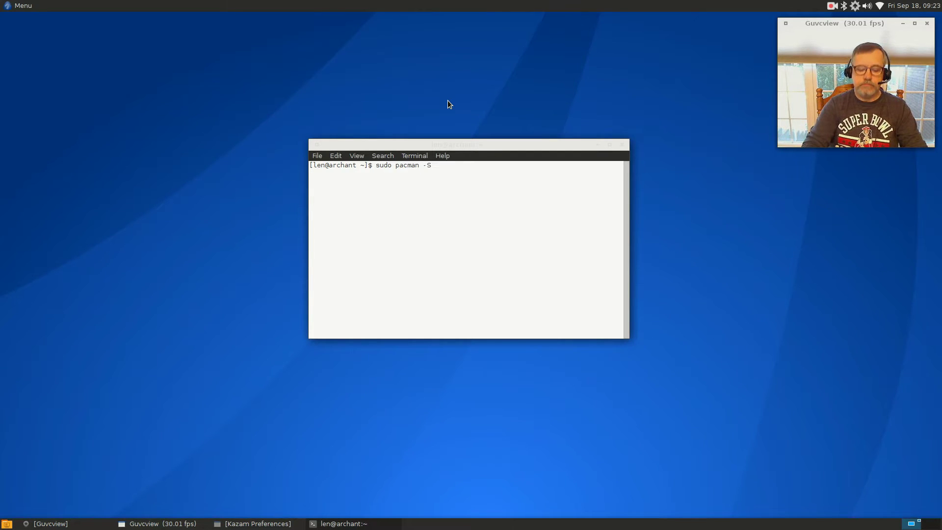
type(" n")
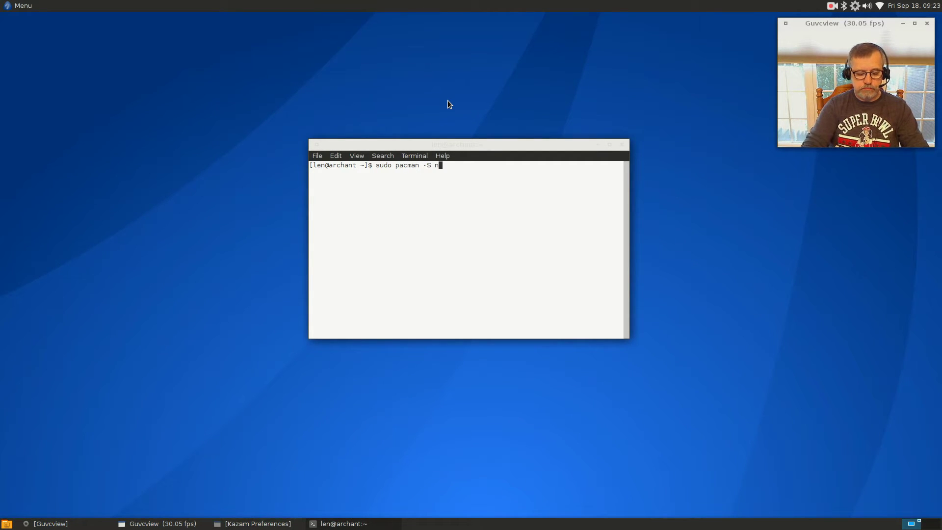
type("v")
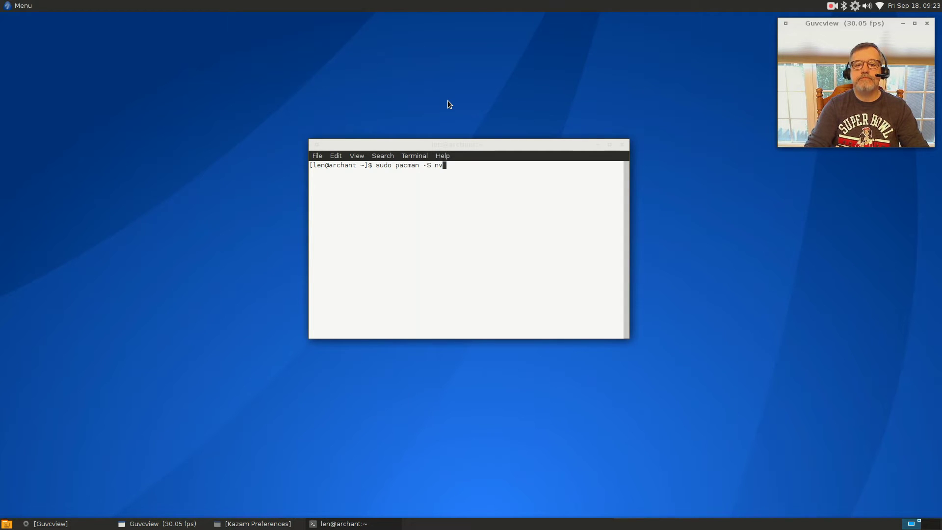
type("idia")
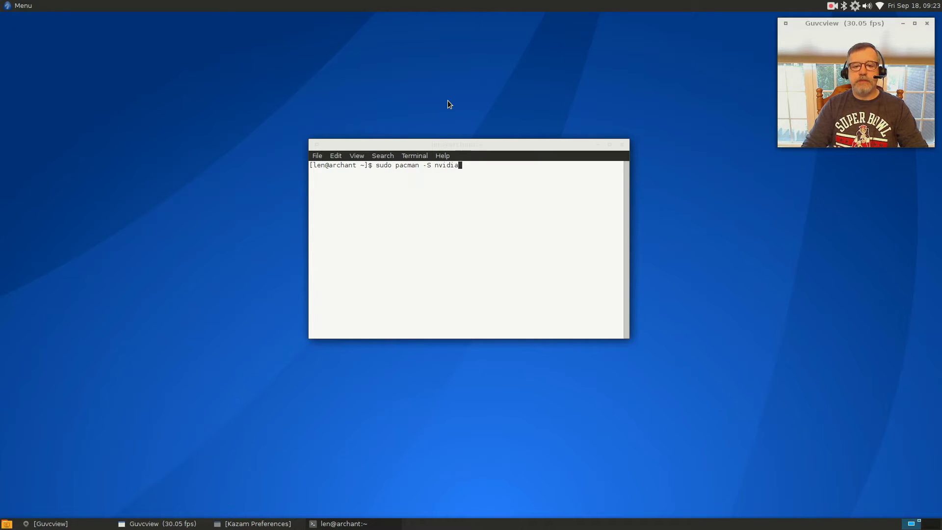
key("Return")
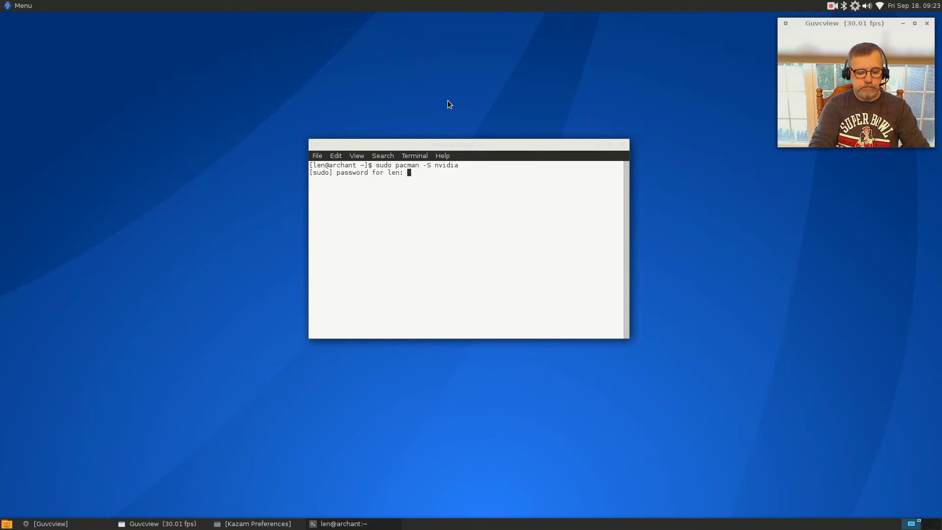
key("Return")
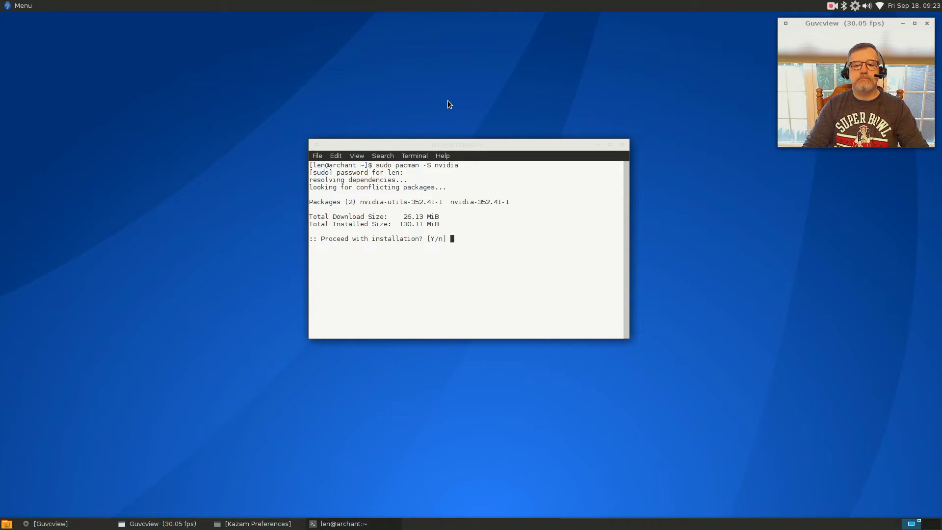
type("y")
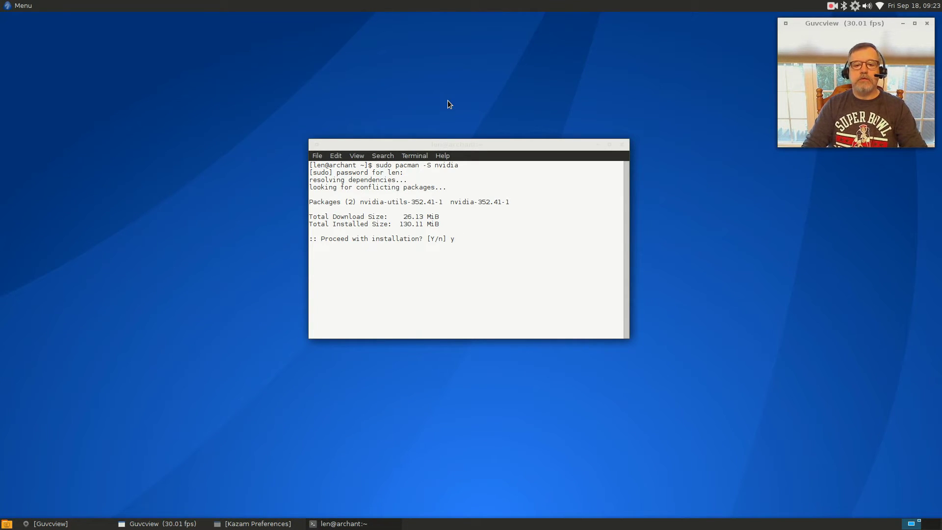
key("Return")
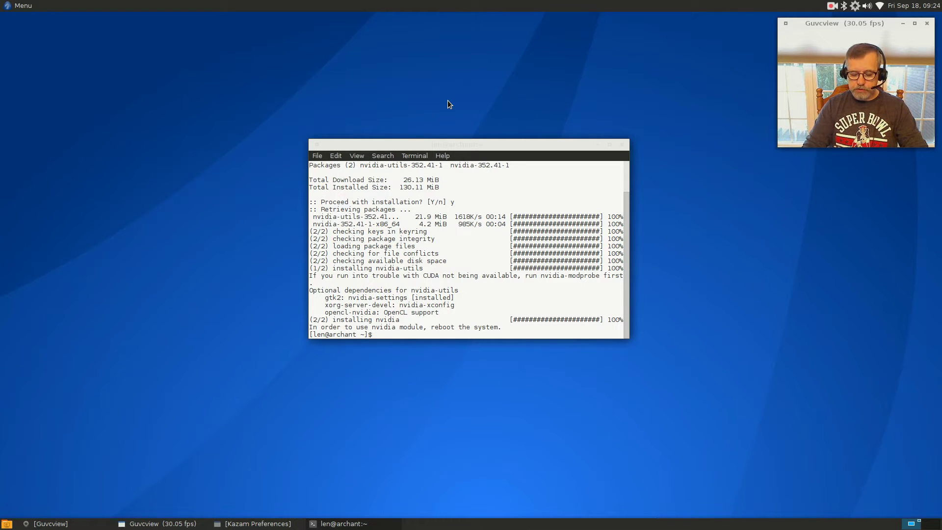
type("sudo pacman -S nvidia")
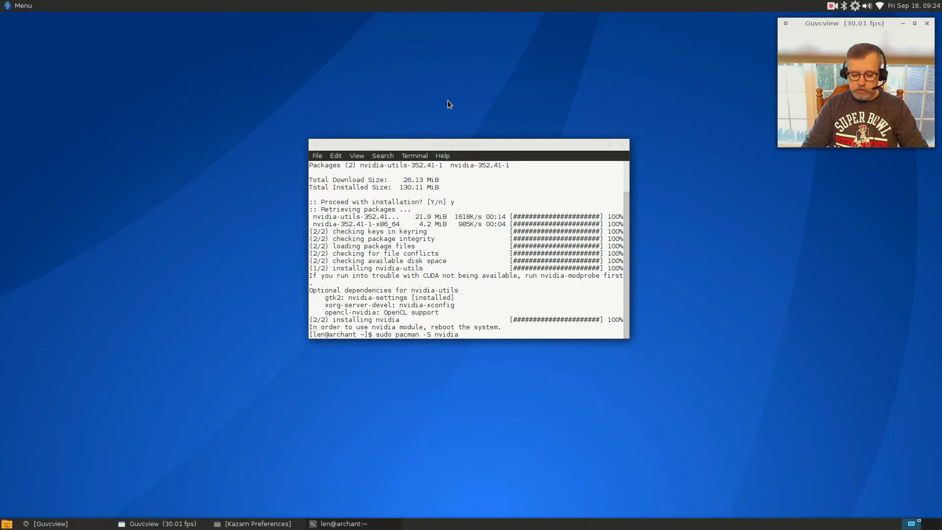
type("-")
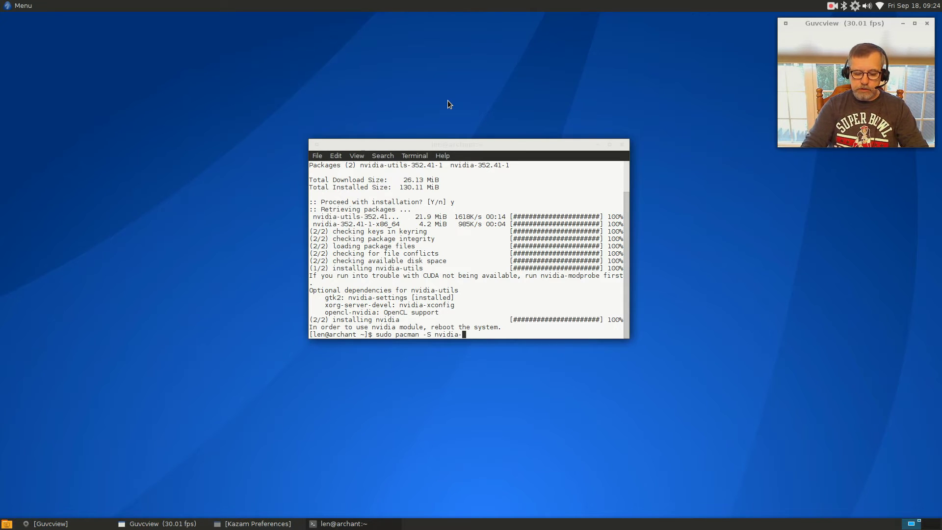
type("lib")
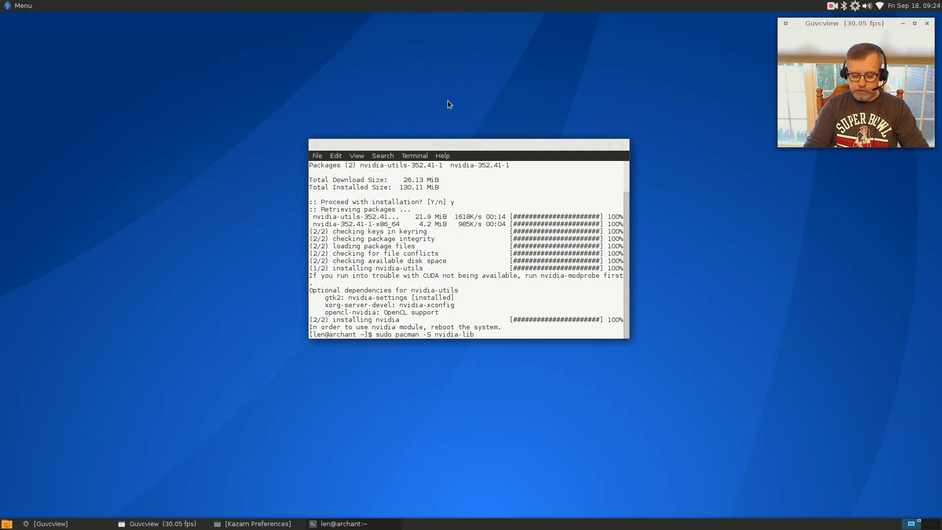
type("gl")
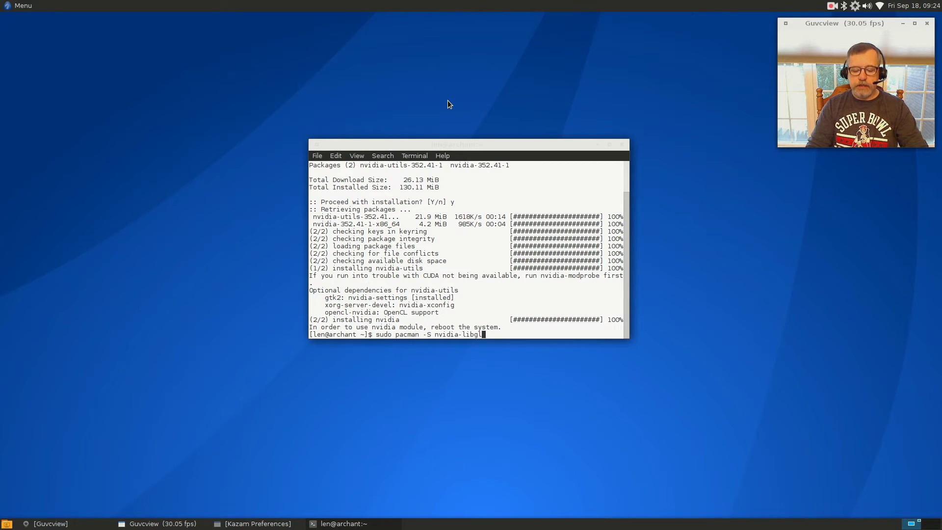
- Install nvidia-libgl 352.41 with pacman, accepting removal of the conflicting mesa-libgl
key("Return")
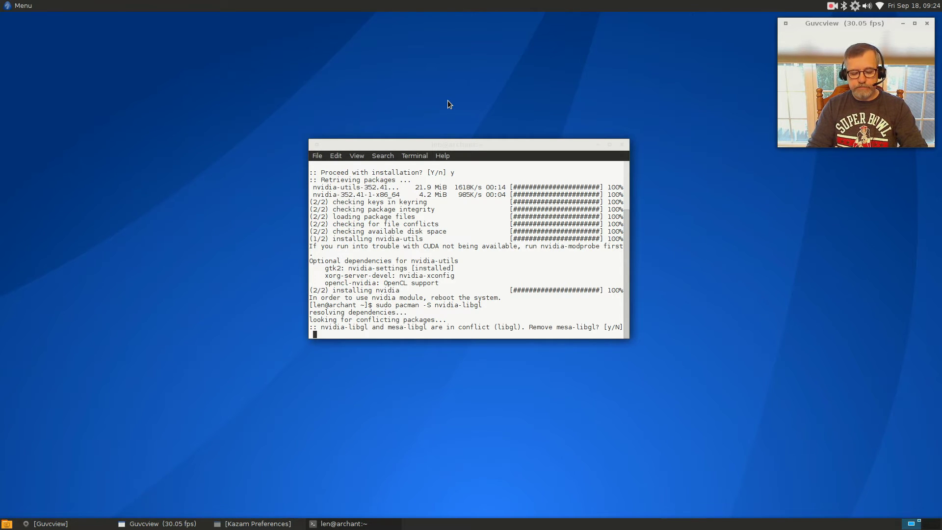
type("y")
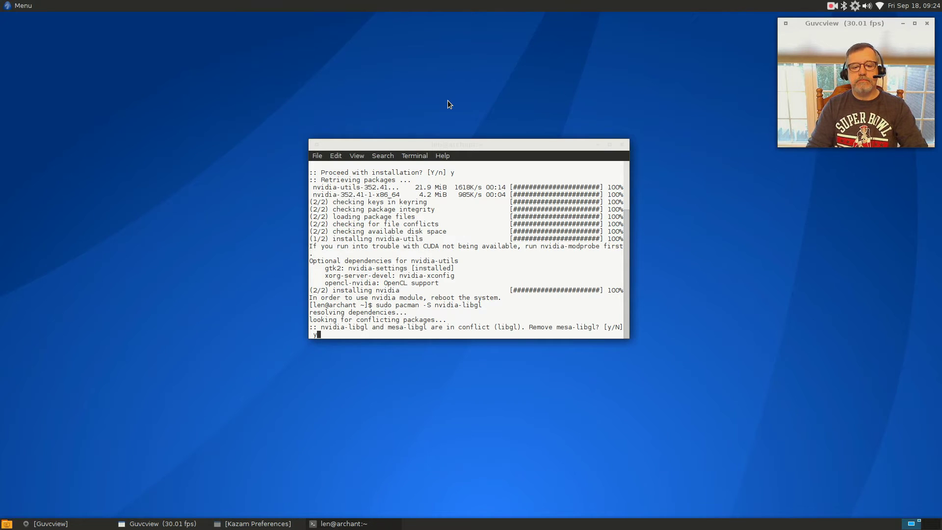
key("Return")
key("Return")
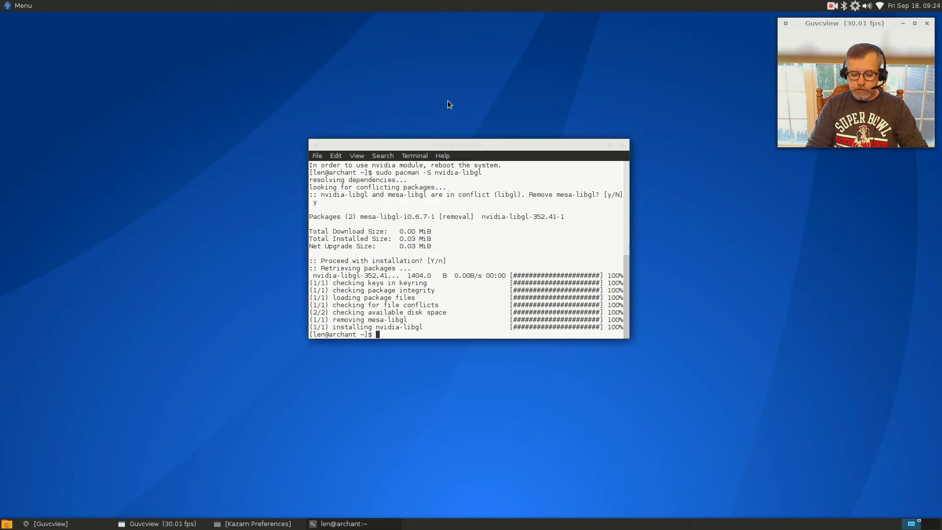
key("Up")
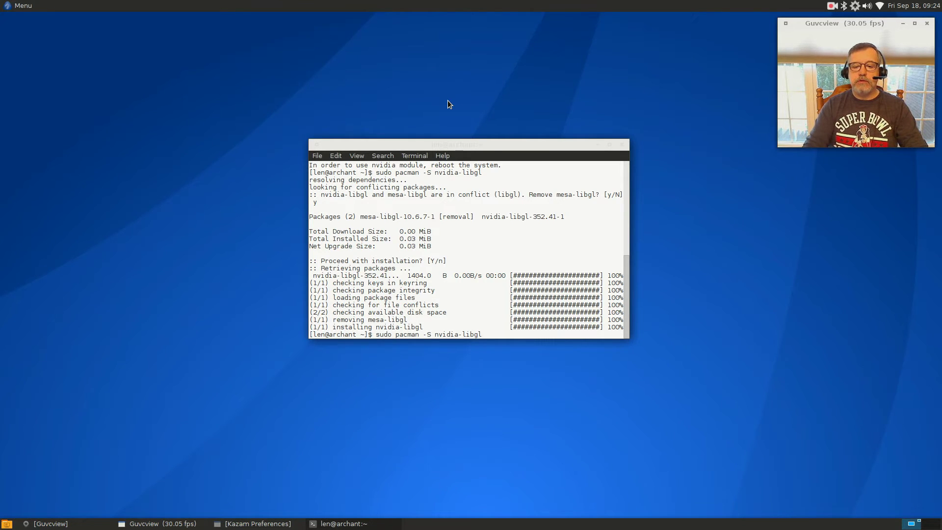
- Reinstall nvidia-utils 352.41 by editing the recalled command to sudo pacman -S nvidia-utils
key("BackSpace")
key("BackSpace")
key("BackSpace")
key("BackSpace")
key("BackSpace")
type("u")
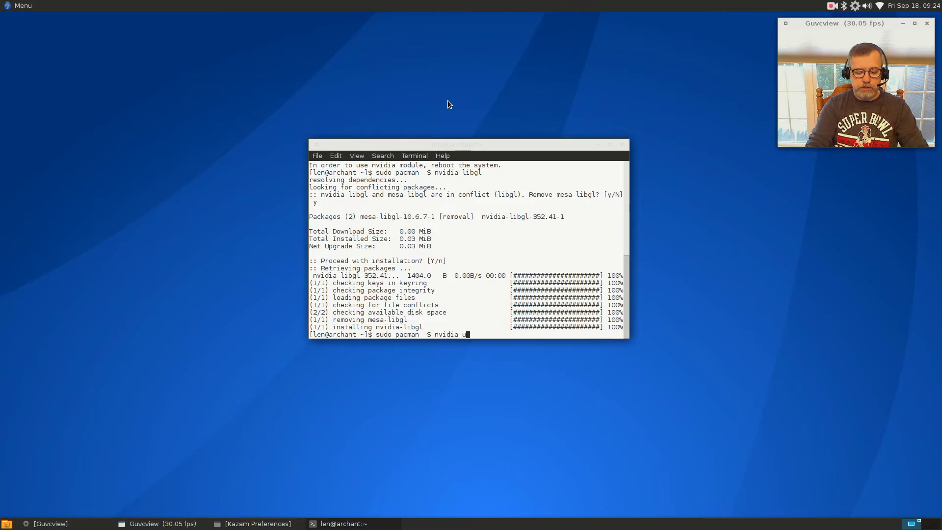
type("tils")
key("Return")
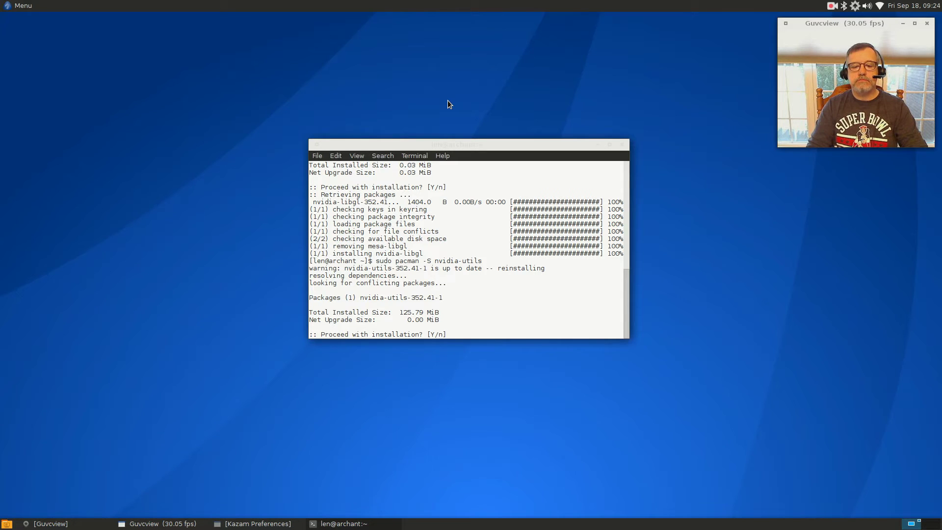
type("y")
key("Return")
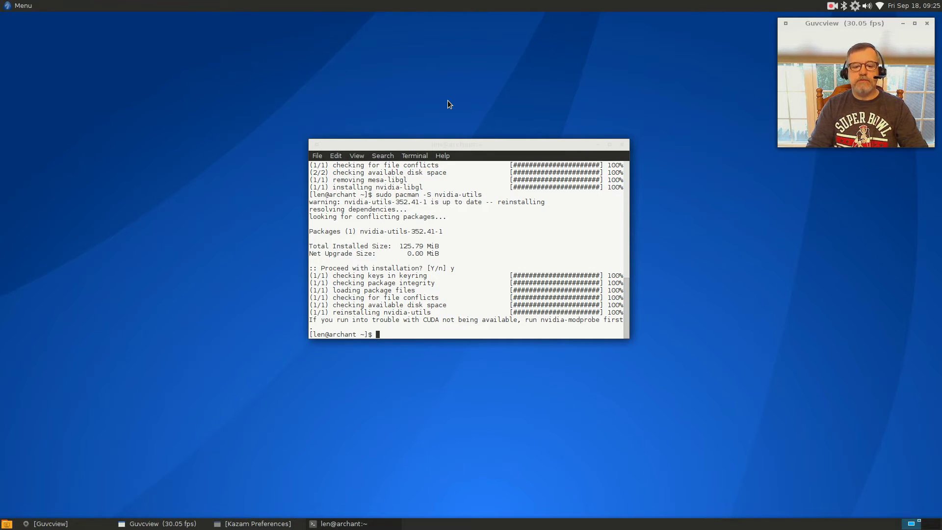
- Try installing nvidia-xconfig with pacman, which fails with 'target not found'
key("Up")
key("BackSpace")
key("BackSpace")
key("BackSpace")
key("BackSpace")
key("BackSpace")
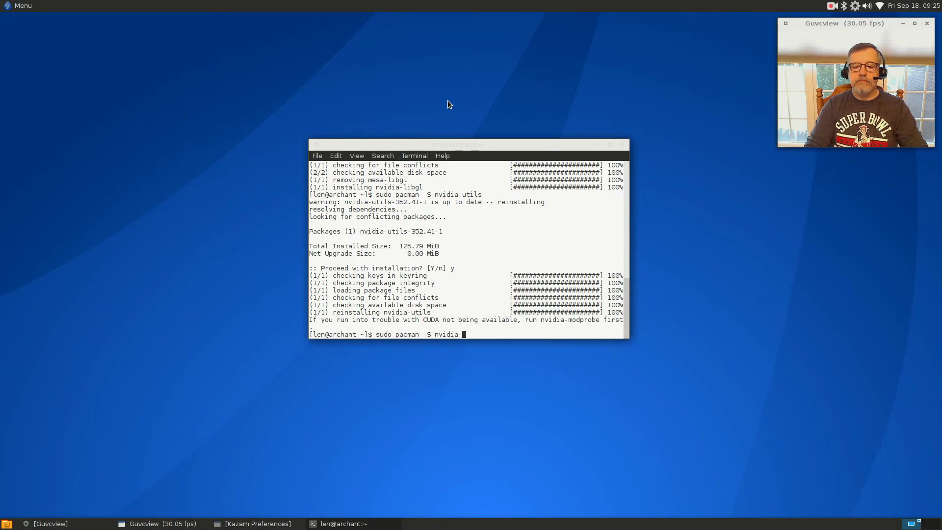
type("x")
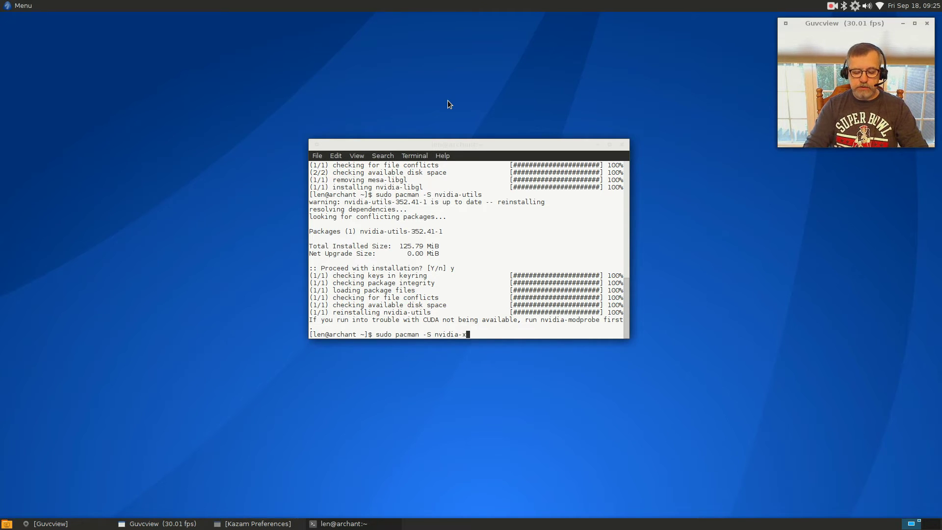
type("config")
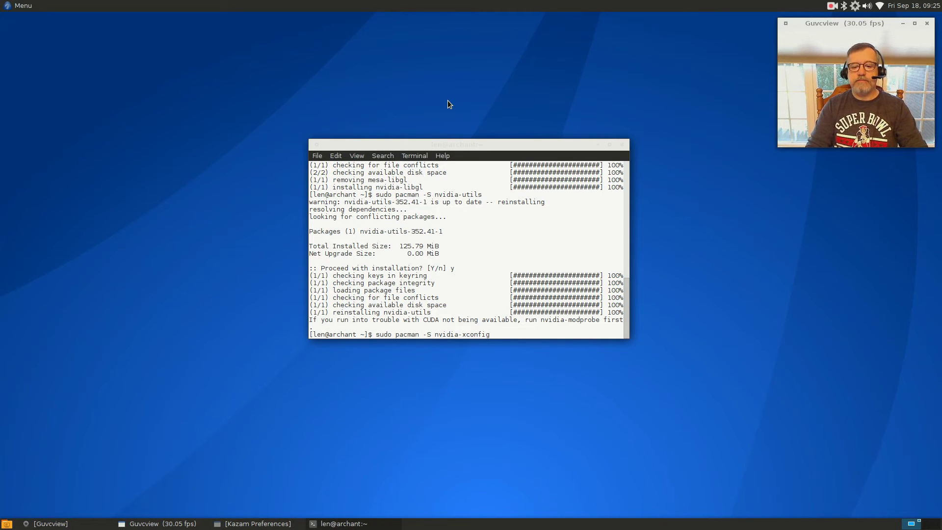
key("Return")
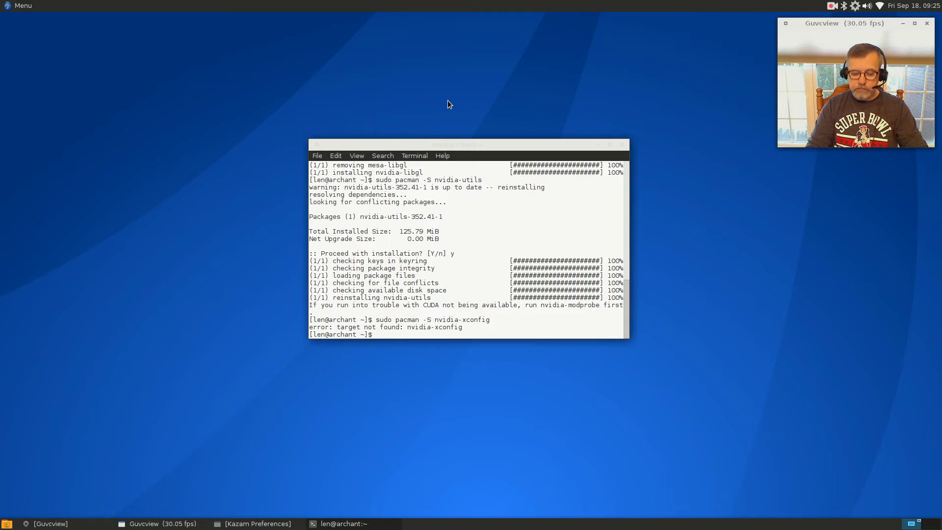
- Try installing nvidia-settings with pacman, which also fails with 'target not found'
key("Up")
key("BackSpace")
key("BackSpace")
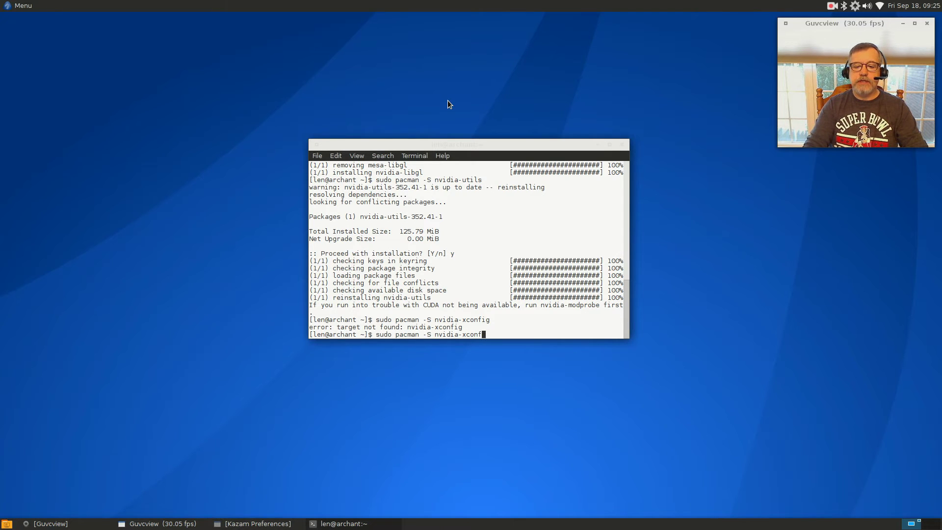
key("BackSpace")
key("BackSpace")
key("BackSpace")
key("BackSpace")
key("BackSpace")
type("se")
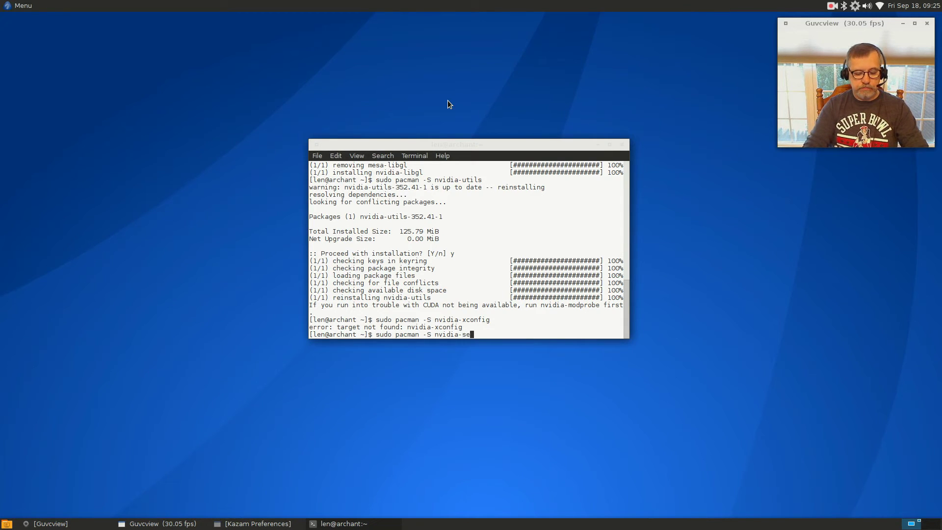
type("ttings")
key("Return")
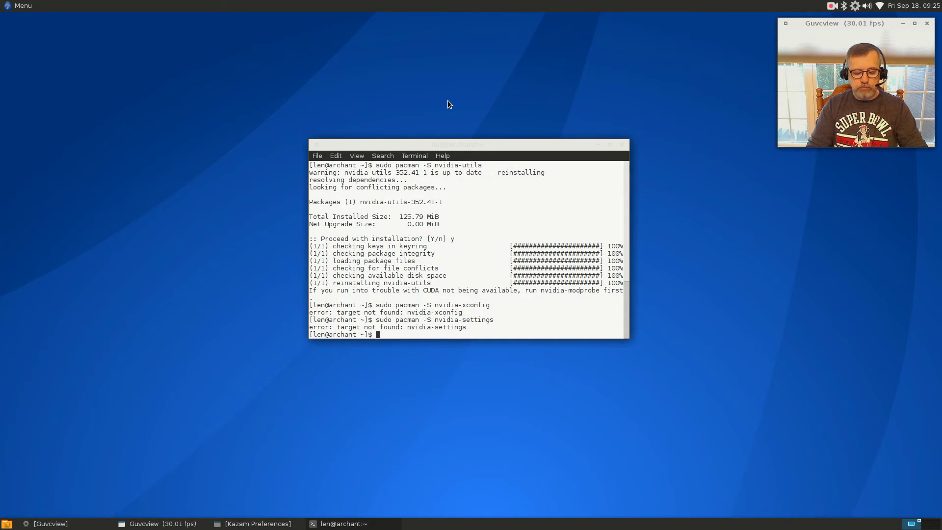
type("sudo ")
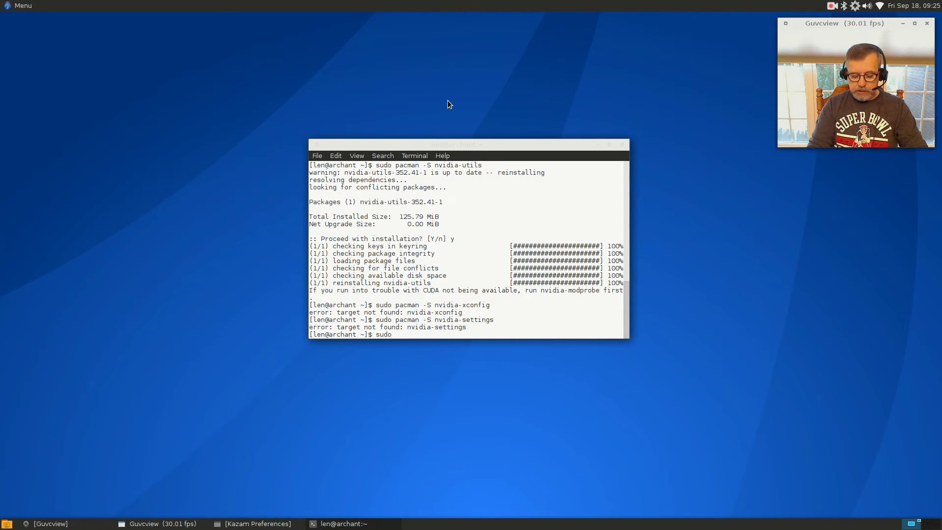
type("nv")
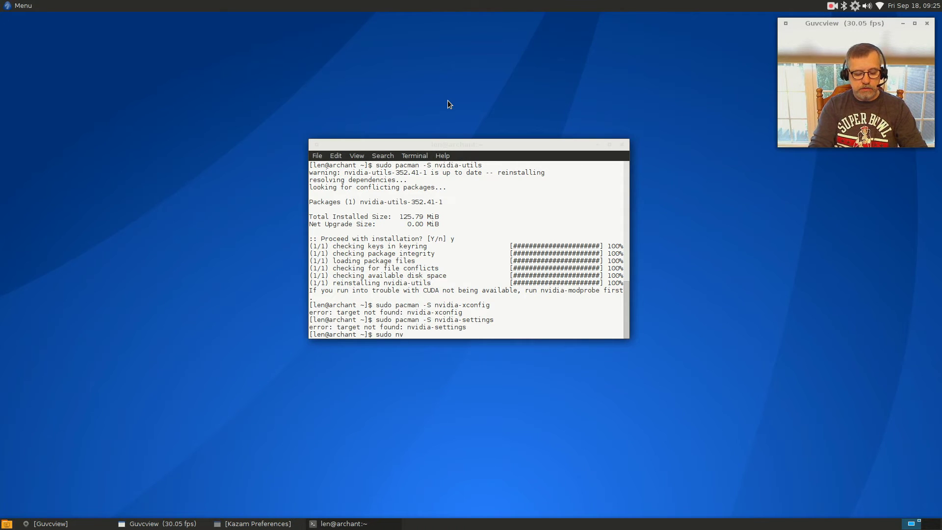
type("idia")
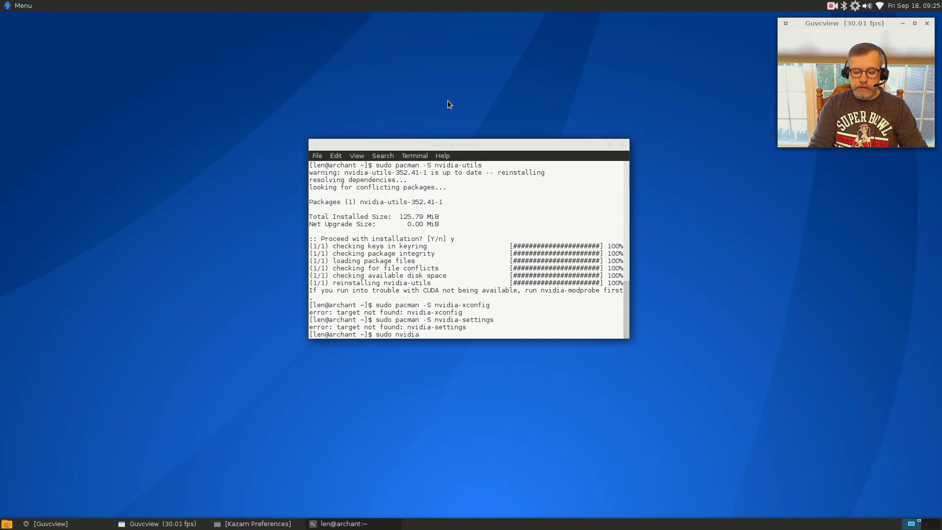
type("-xcon")
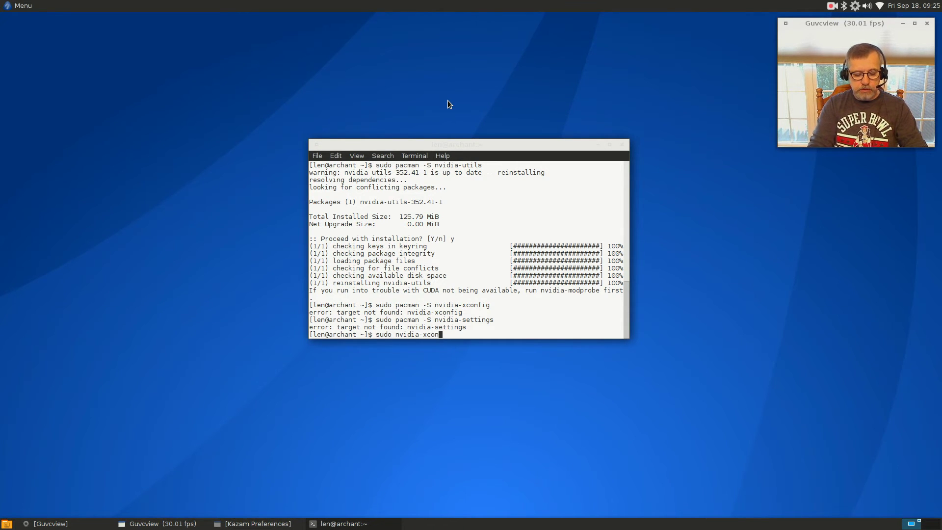
type("fig")
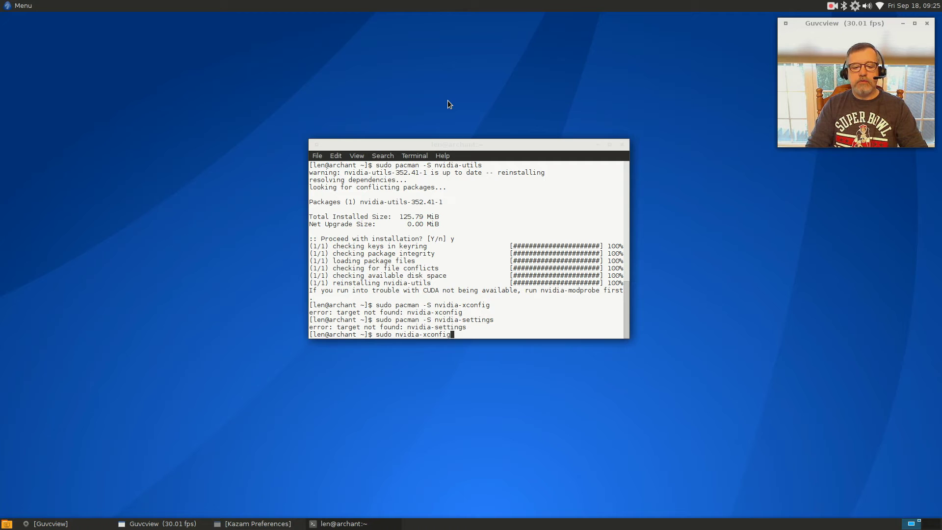
- Generate /etc/X11/xorg.conf by running sudo nvidia-xconfig
key("Return")
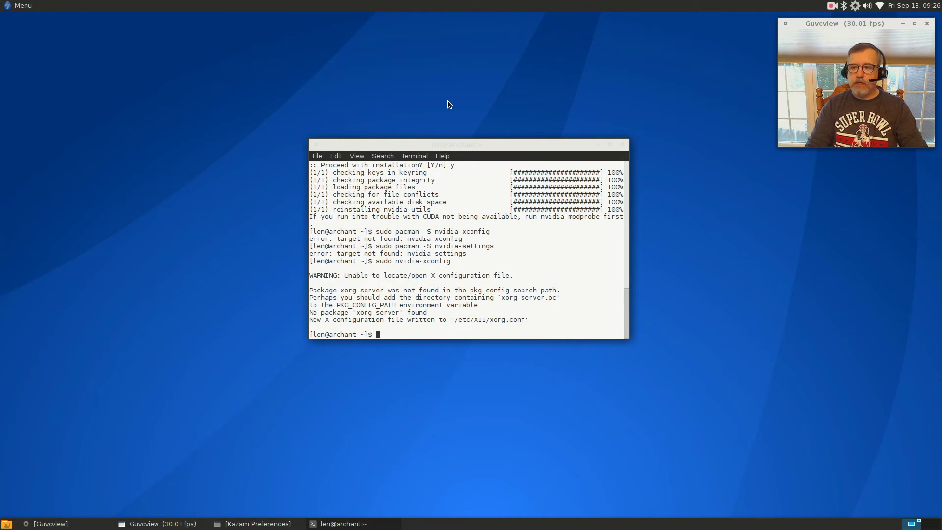
left_click(833, 9)
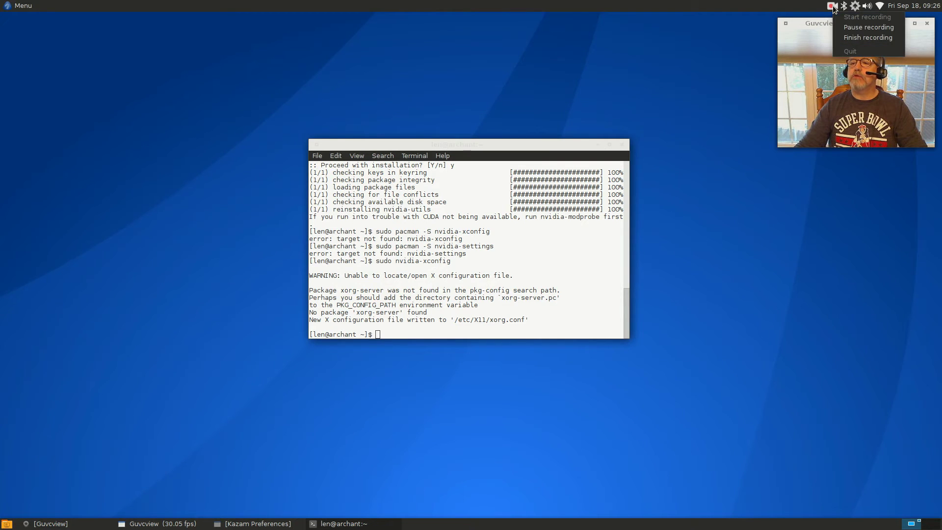
- Browse the main menu's All applications list to the Preferences category
left_click(845, 34)
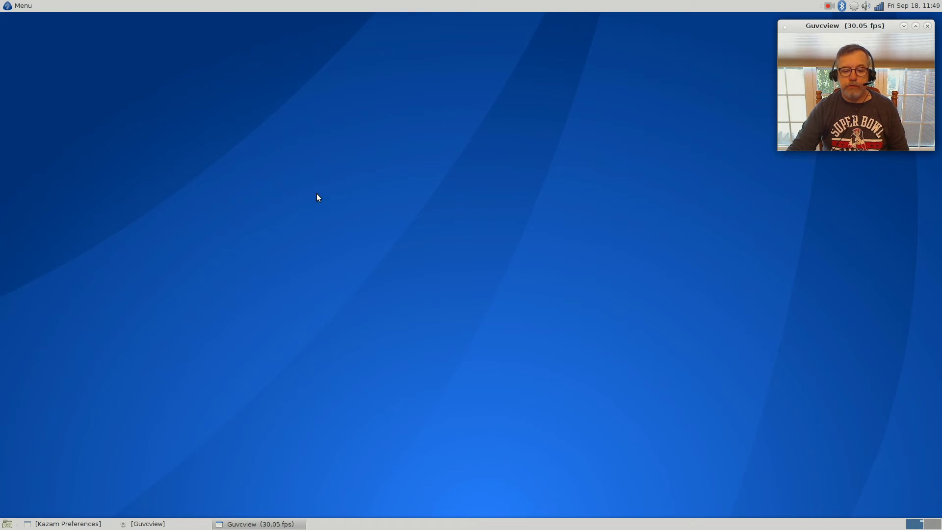
left_click(19, 7)
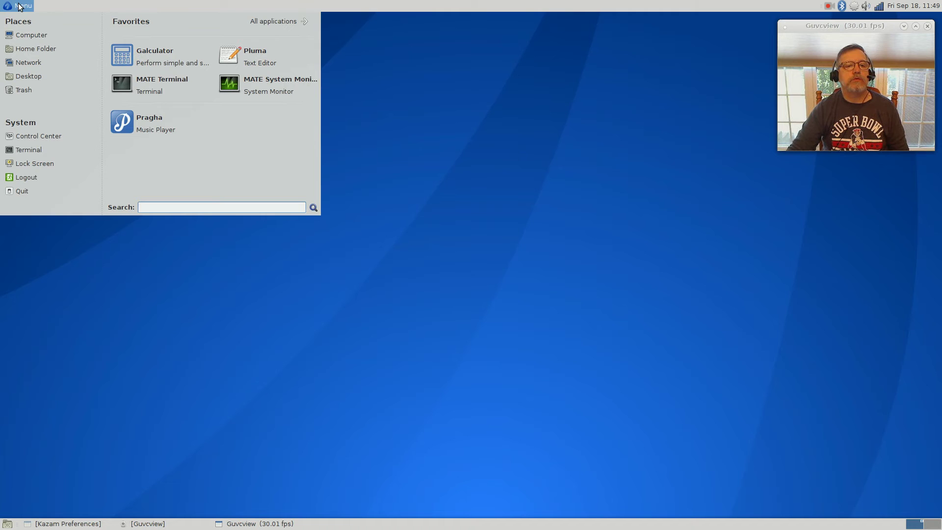
left_click(282, 12)
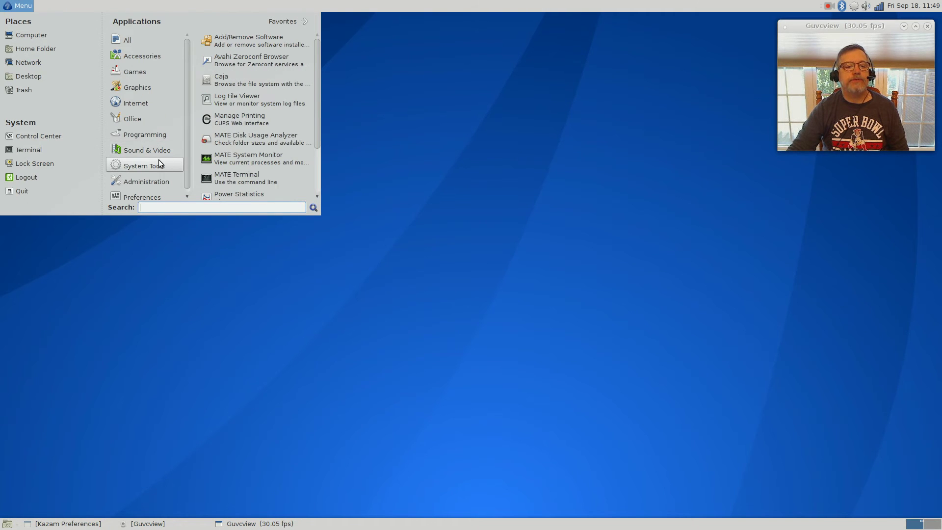
scroll(219, 160, "down", 3)
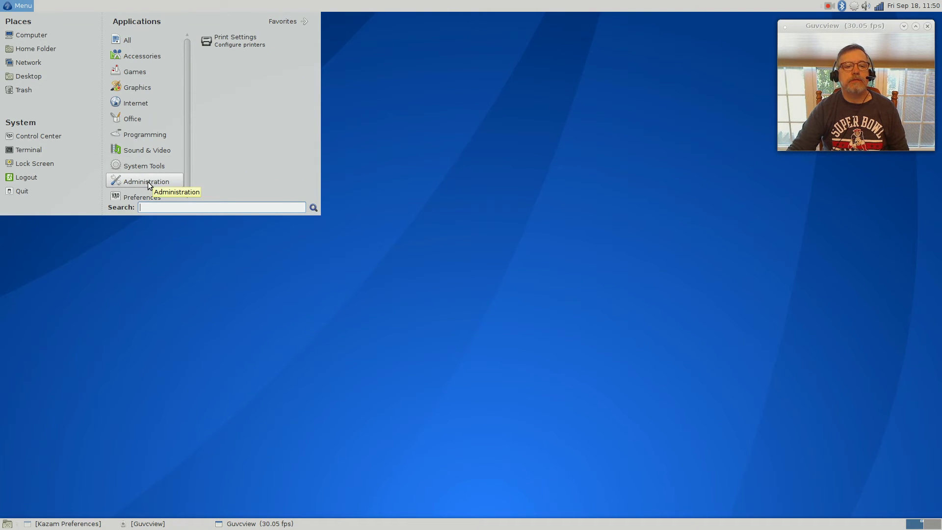
scroll(147, 193, "down", 1)
scroll(253, 176, "down", 3)
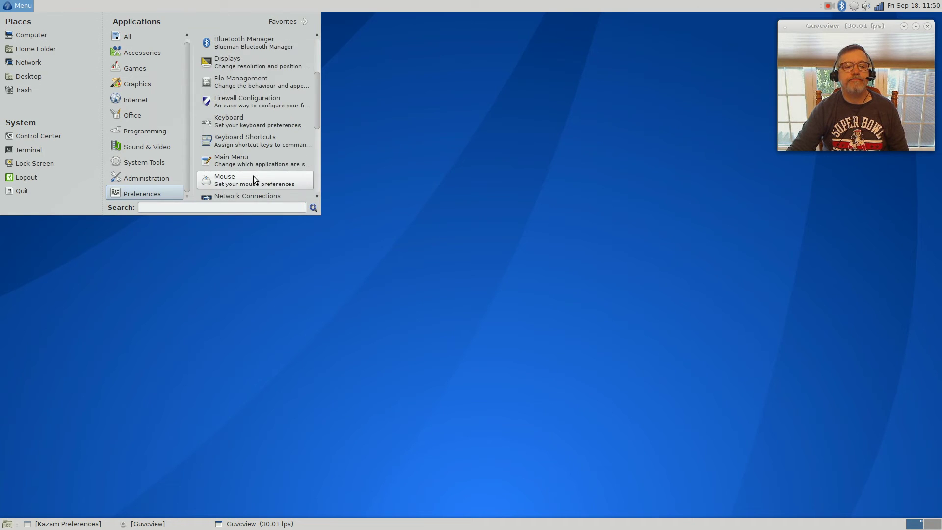
scroll(253, 177, "down", 3)
- Launch NVIDIA X Server Settings and move its window to the screen's top-left
left_click(252, 145)
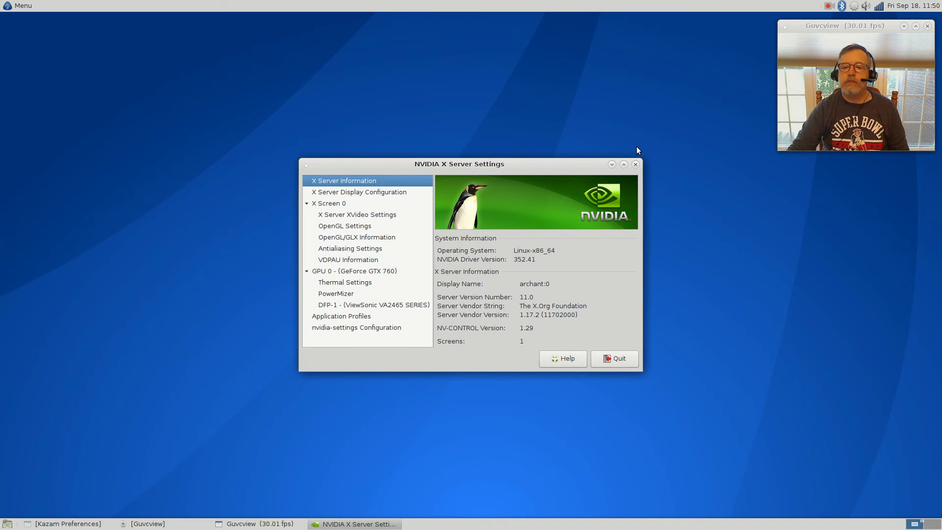
mouse_move(530, 163)
left_mouse_down()
mouse_move(528, 90)
mouse_move(622, 53)
mouse_move(267, 31)
left_mouse_up()
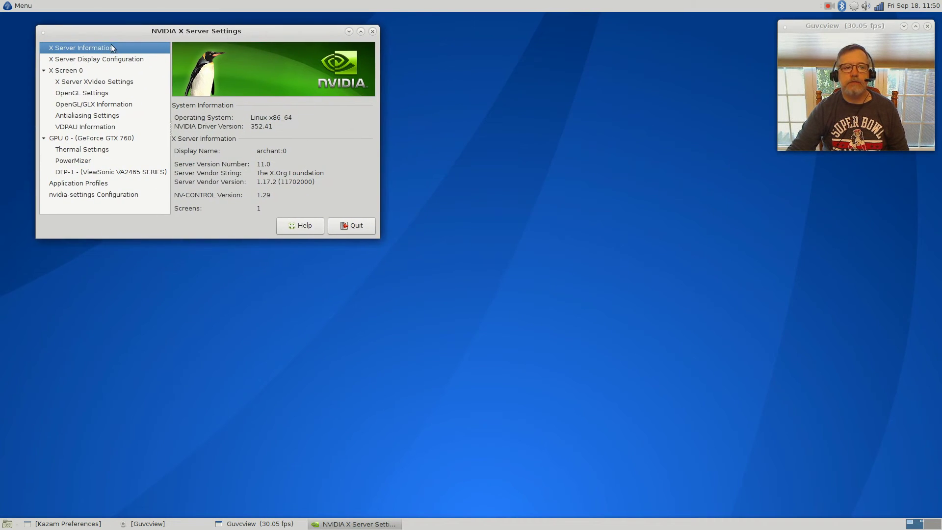
- Open the nvidia_antergos note from Documents in Pluma, then close the Caja window
left_click(24, 6)
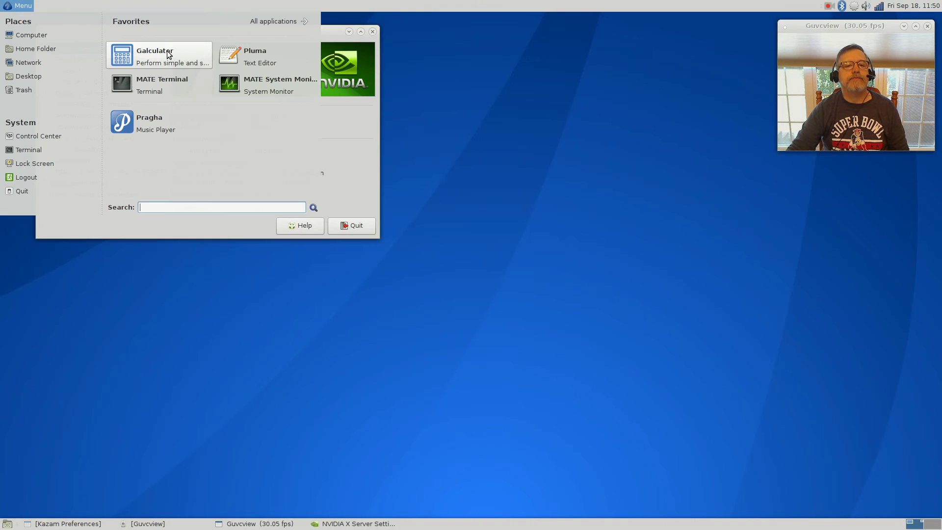
left_click(58, 48)
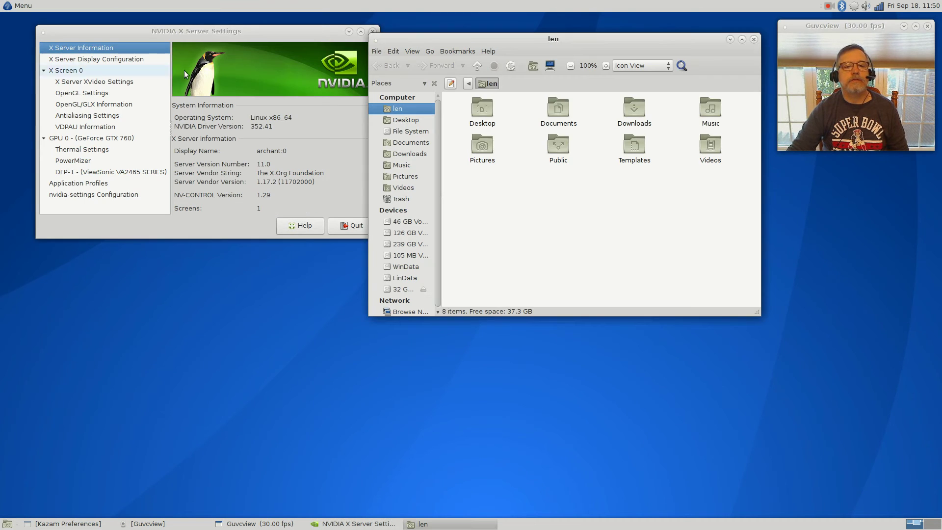
double_click(554, 111)
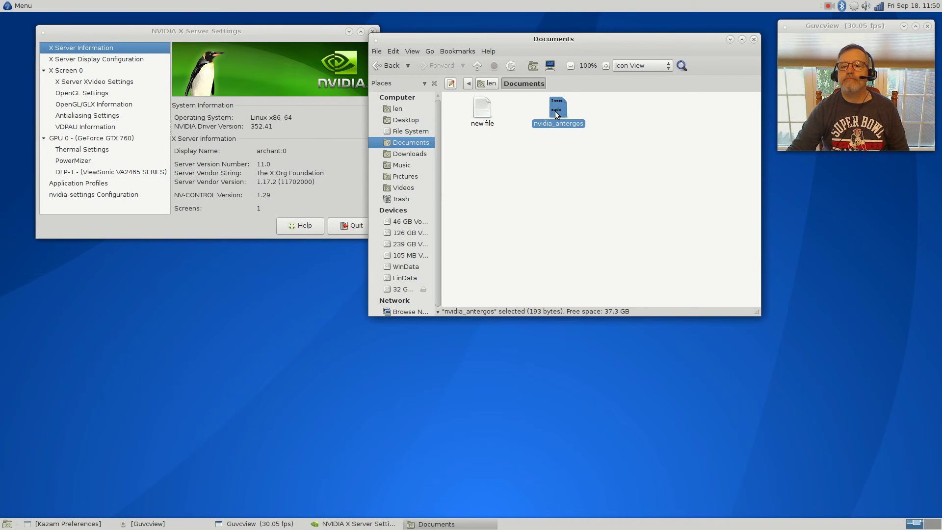
left_click(754, 39)
- Move the Pluma window up-right and place the cursor after the nvidia-settings line
mouse_move(525, 144)
left_mouse_down()
mouse_move(589, 100)
mouse_move(621, 108)
left_mouse_up()
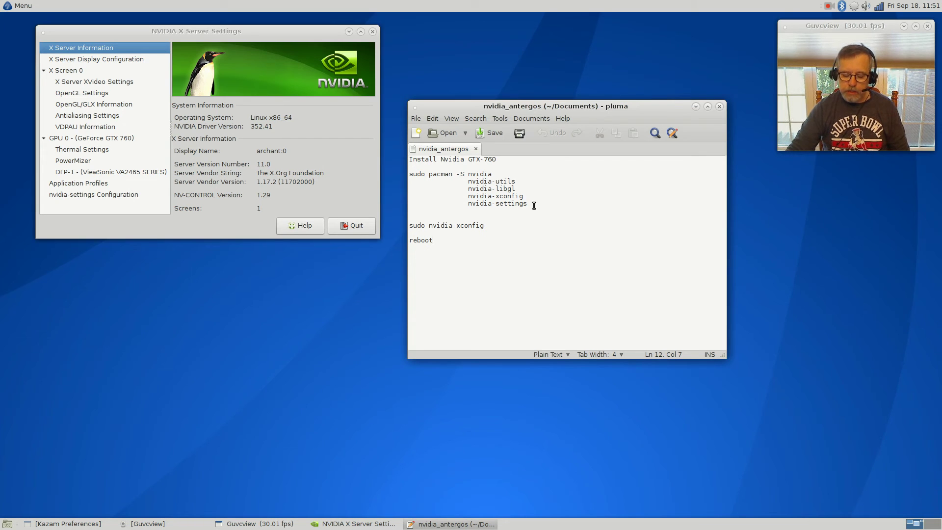
left_click(533, 205)
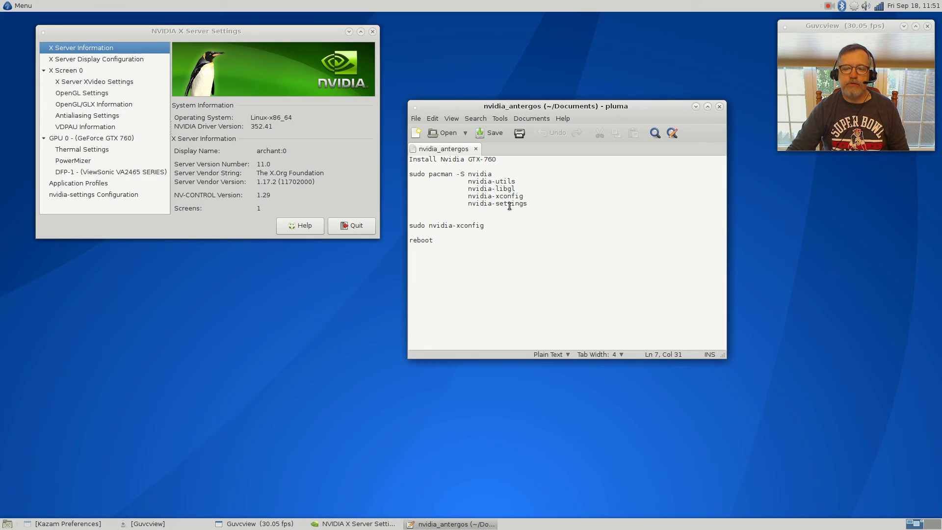
left_click(422, 232)
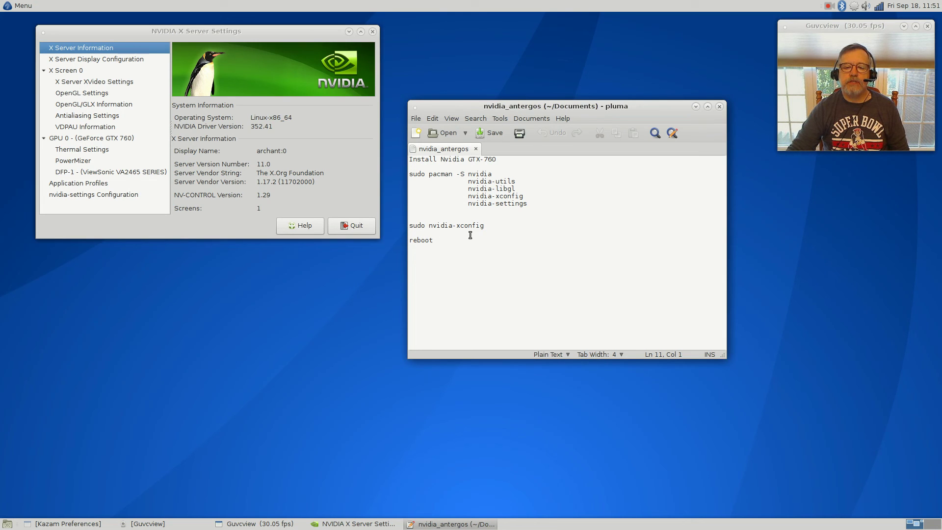
left_click(488, 229)
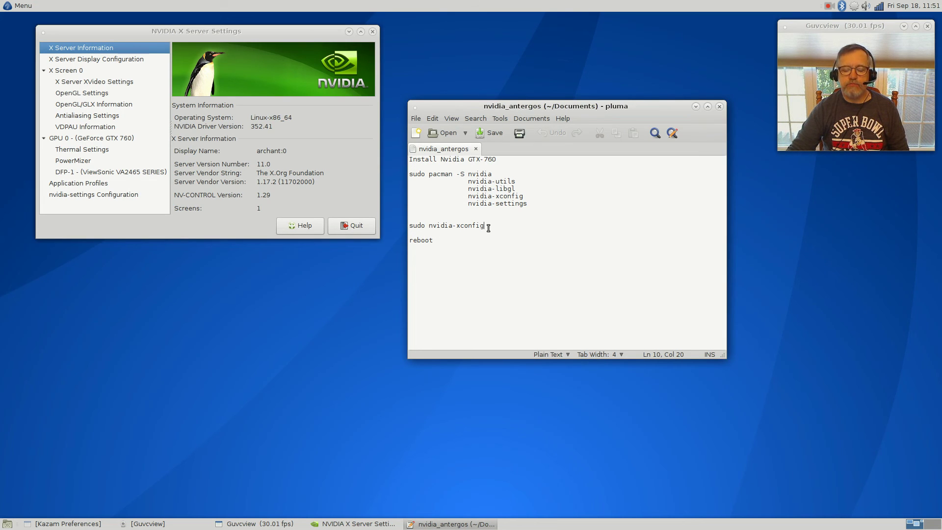